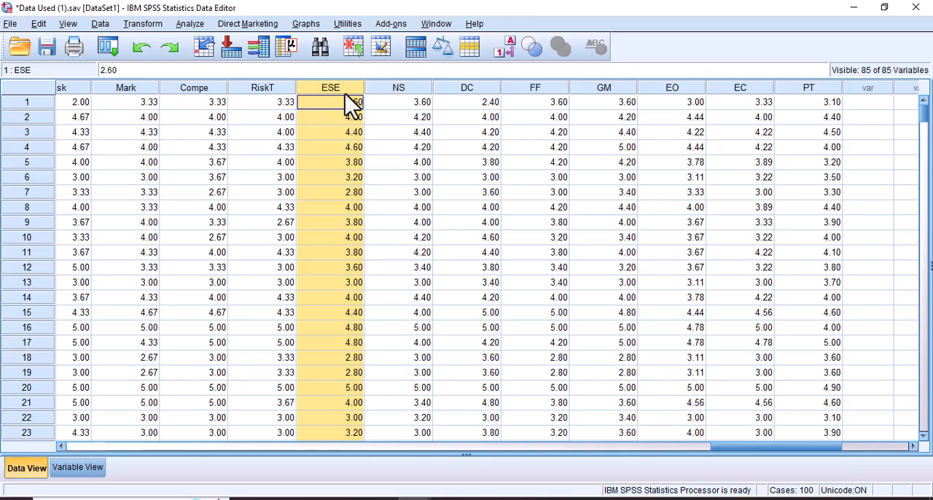
Highlight the scale variable columns from ESE through PT in the dataset.
{"action": "left_click", "coordinate": [396, 87]}
{"action": "left_click", "coordinate": [350, 86]}
{"action": "left_click_drag", "start_coordinate": [348, 88], "coordinate": [508, 106]}
{"action": "left_click", "coordinate": [419, 88]}
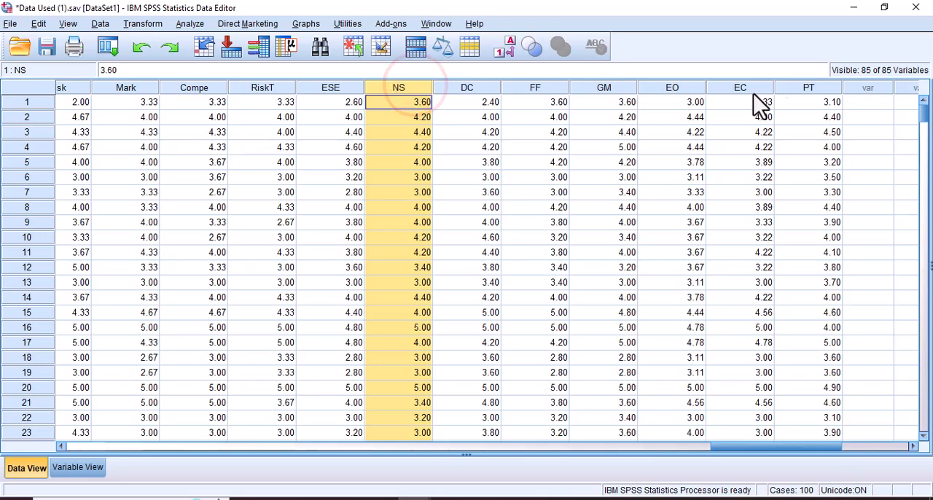
{"action": "left_click", "coordinate": [783, 91]}
{"action": "left_click", "coordinate": [352, 86]}
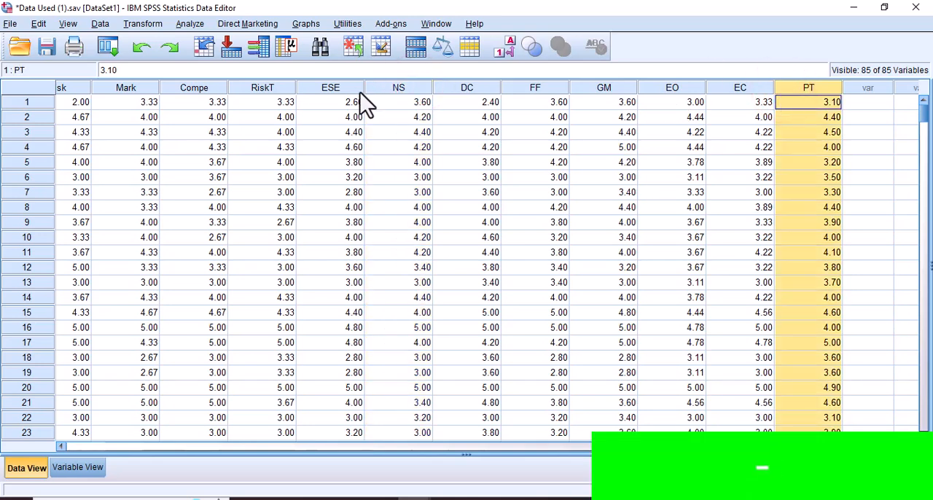
{"action": "left_click_drag", "start_coordinate": [419, 86], "coordinate": [806, 96]}
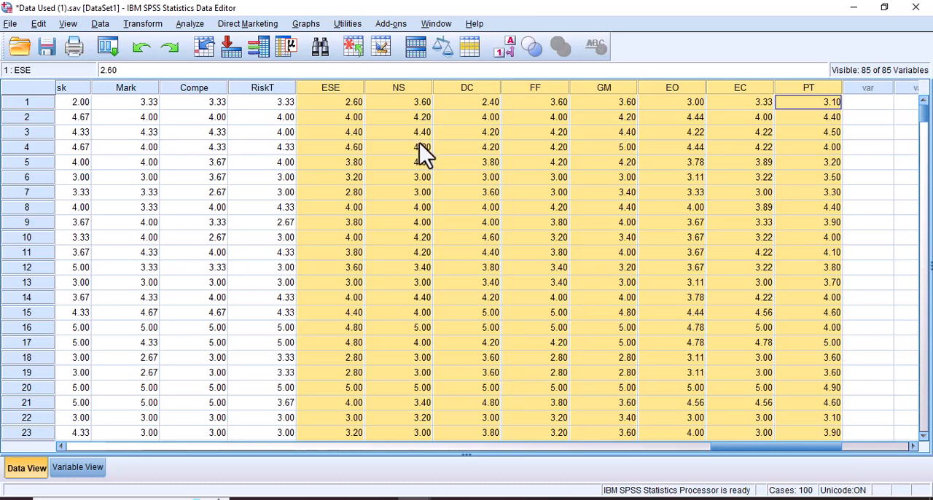
Examine the final case row across the dataset's variables, then return to the first cases of the ESE to PT columns.
{"action": "scroll", "coordinate": [419, 145], "scroll_direction": "down", "scroll_amount": 5}
{"action": "left_click_drag", "start_coordinate": [924, 121], "coordinate": [916, 406]}
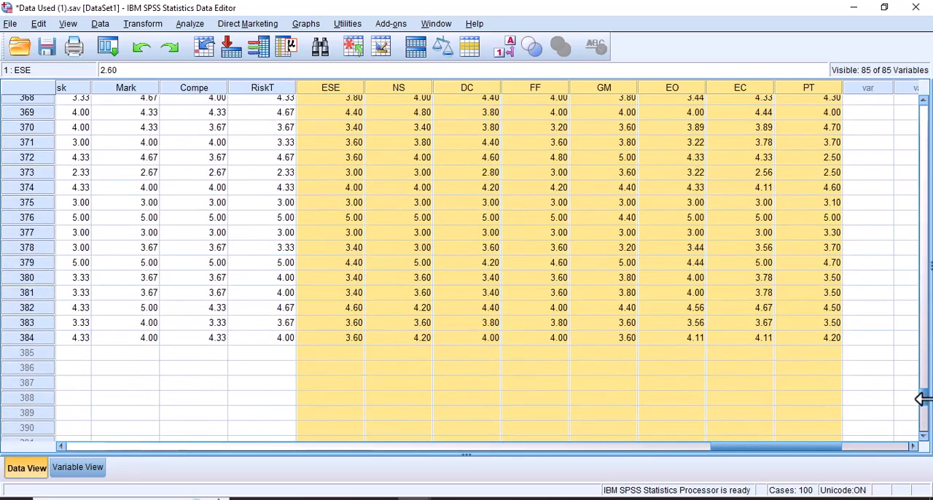
{"action": "left_click", "coordinate": [33, 338]}
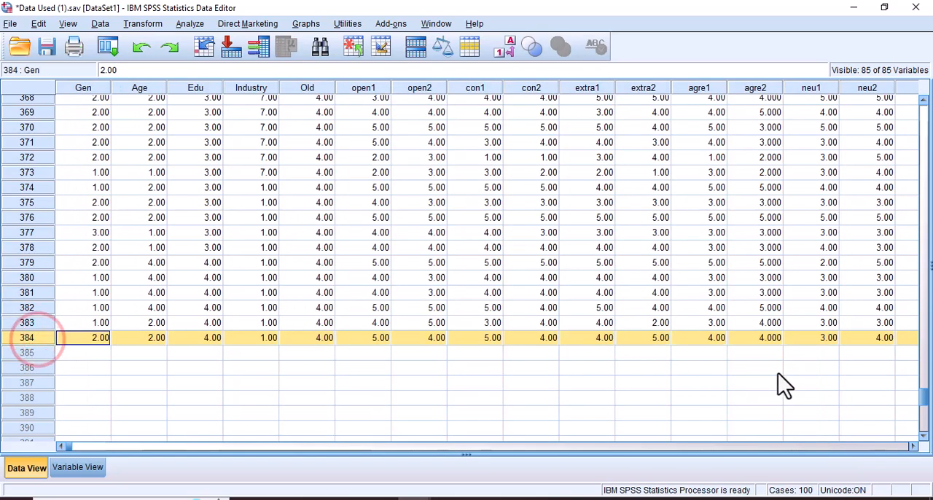
{"action": "left_click_drag", "start_coordinate": [69, 447], "coordinate": [901, 461]}
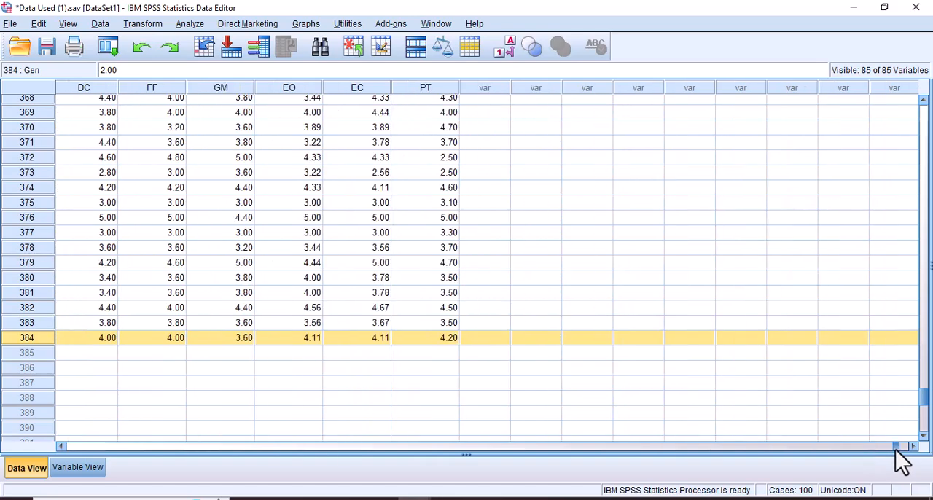
{"action": "left_click_drag", "start_coordinate": [923, 397], "coordinate": [916, 104]}
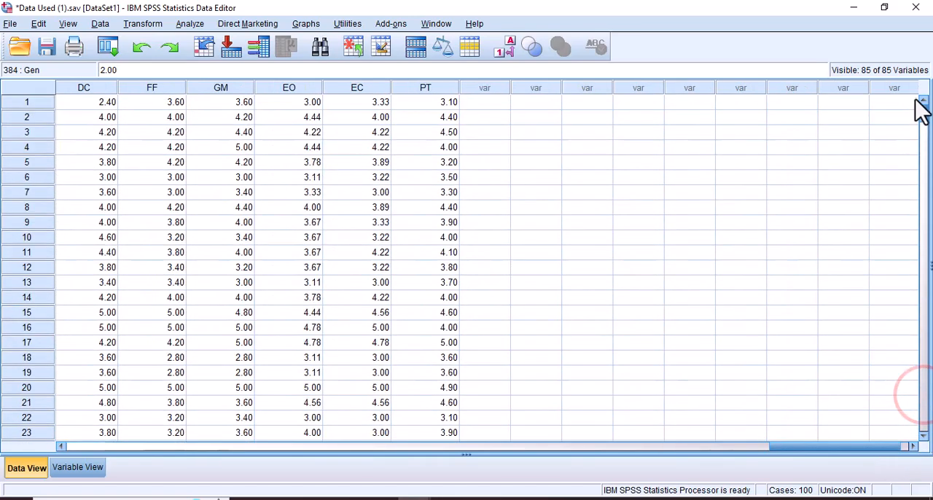
{"action": "left_click_drag", "start_coordinate": [787, 448], "coordinate": [748, 446]}
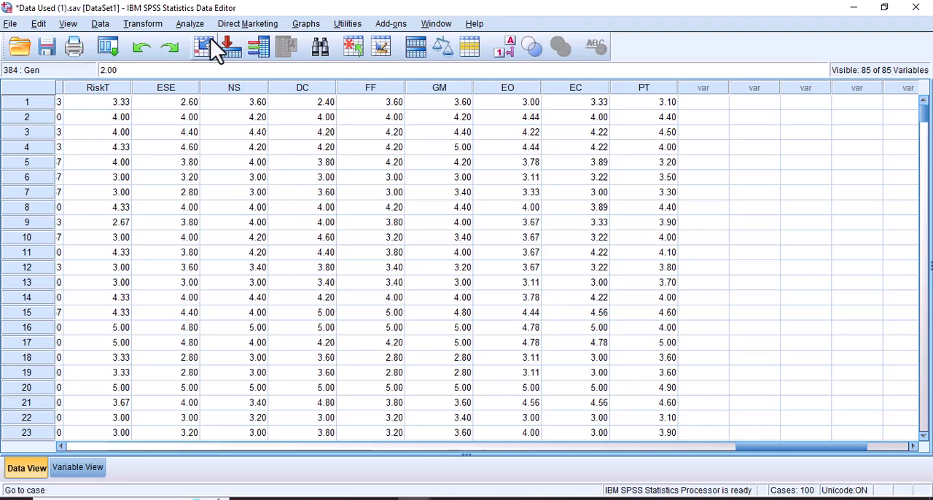
Open a bivariate correlation analysis and clear all variables already in its analysis list.
{"action": "left_click", "coordinate": [193, 25]}
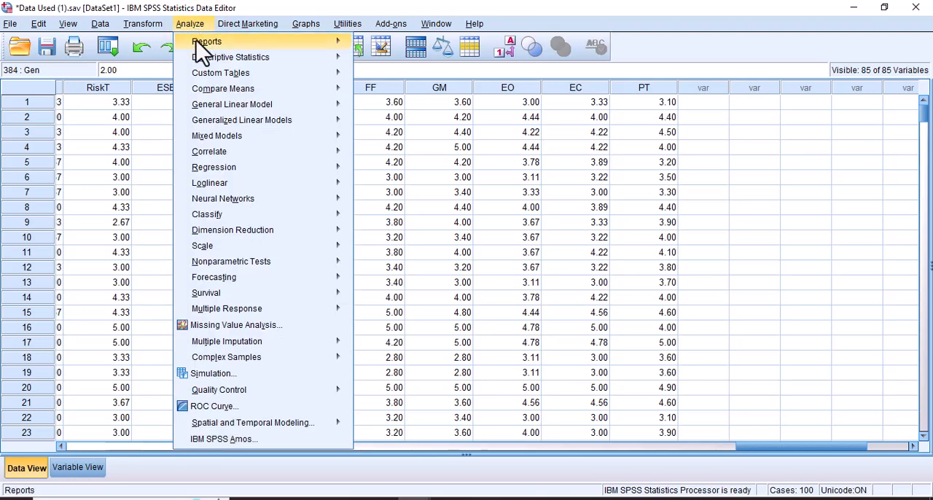
{"action": "mouse_move", "coordinate": [206, 153]}
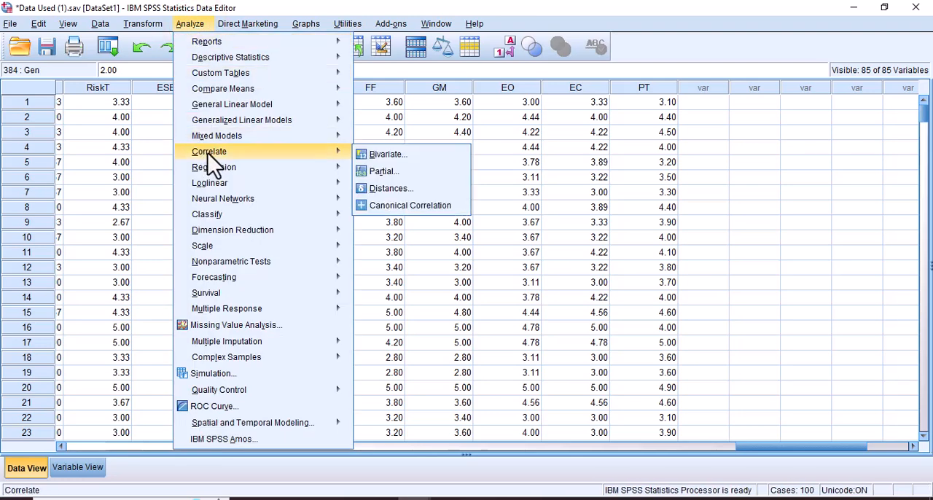
{"action": "left_click", "coordinate": [414, 156]}
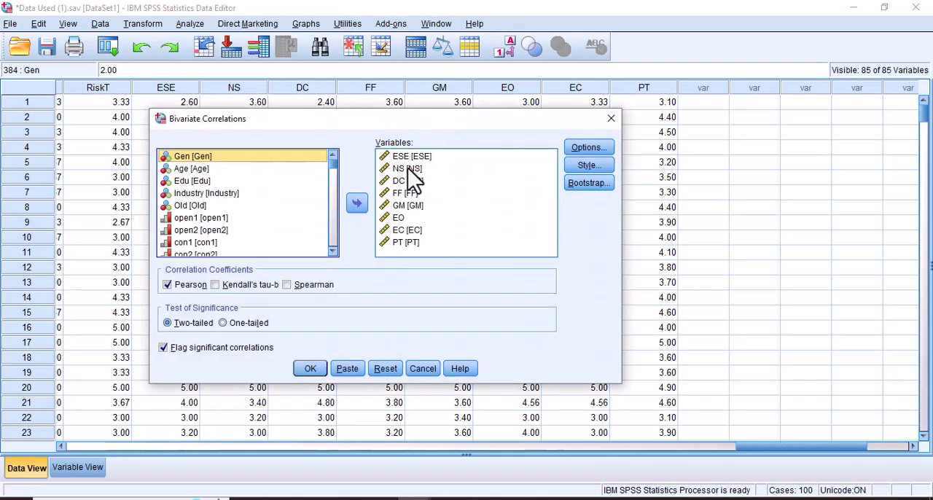
{"action": "left_click", "coordinate": [408, 169]}
{"action": "key", "text": "ctrl+a"}
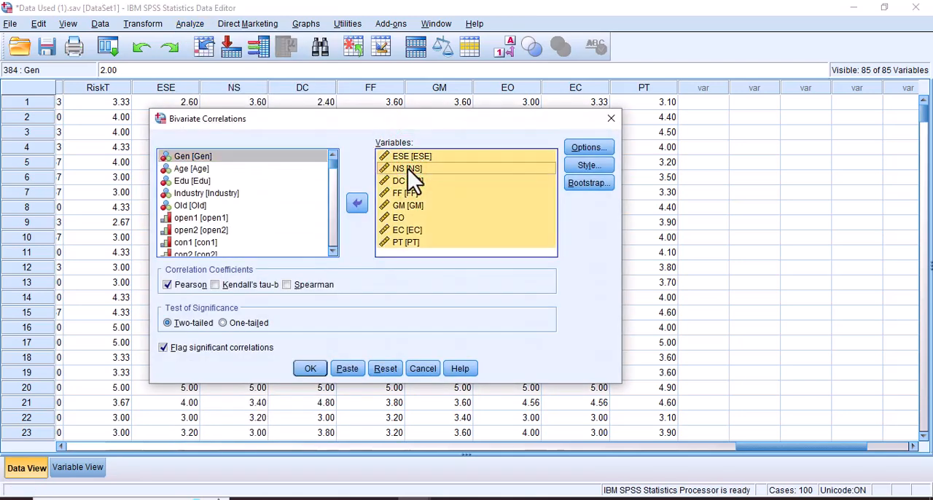
{"action": "left_click", "coordinate": [357, 203]}
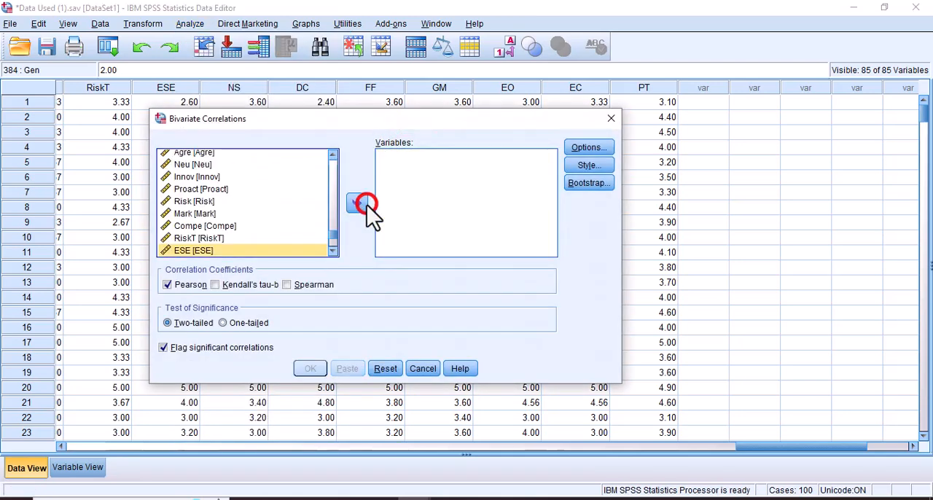
Add ESE, NS, DC, FF, GM, EO, EC and PT as the variables to correlate.
{"action": "left_click", "coordinate": [331, 236]}
{"action": "left_click", "coordinate": [280, 214]}
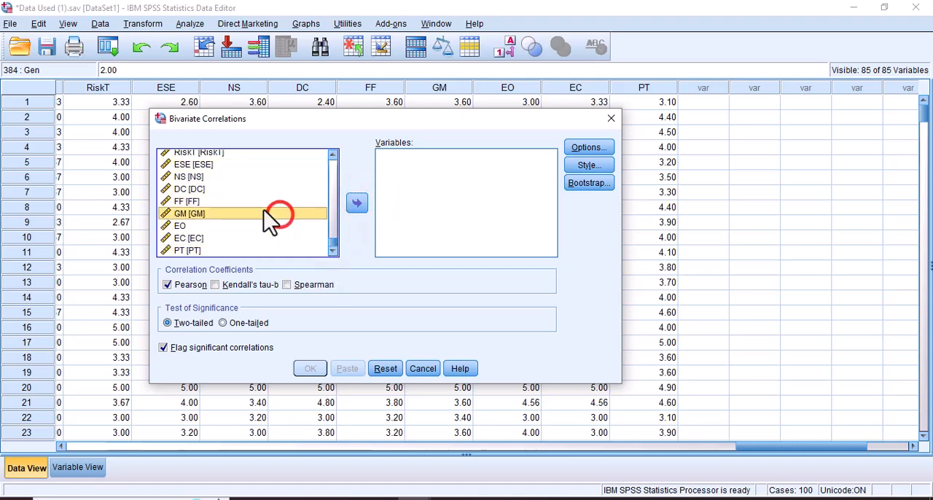
{"action": "left_click", "coordinate": [202, 165]}
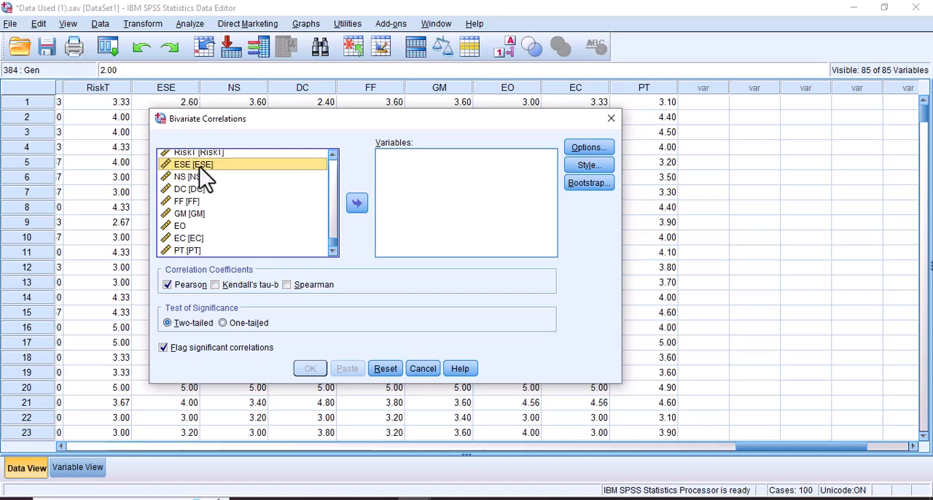
{"action": "left_click_drag", "start_coordinate": [202, 165], "coordinate": [187, 251]}
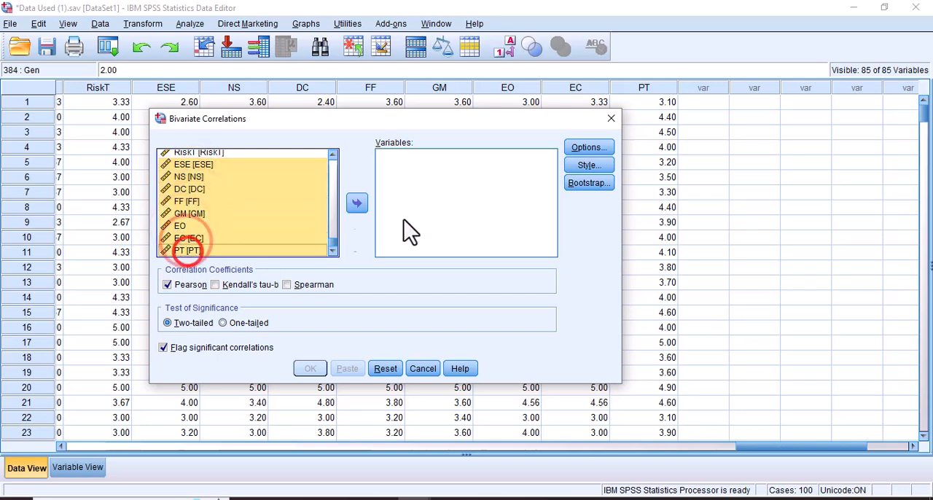
{"action": "left_click", "coordinate": [356, 203]}
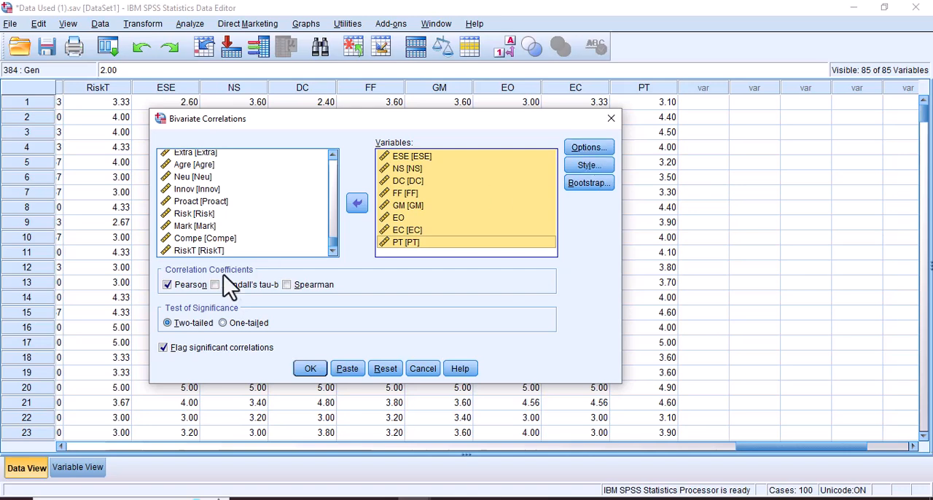
{"action": "left_click", "coordinate": [168, 285]}
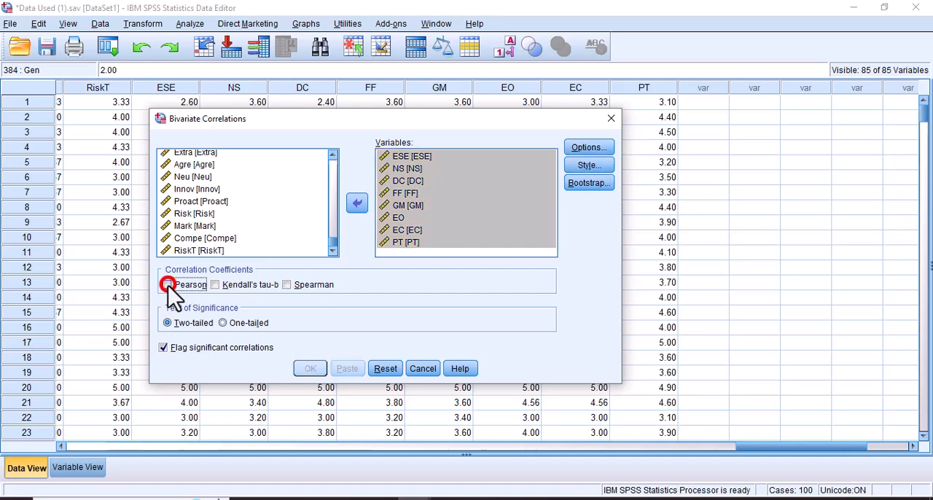
{"action": "left_click", "coordinate": [167, 285]}
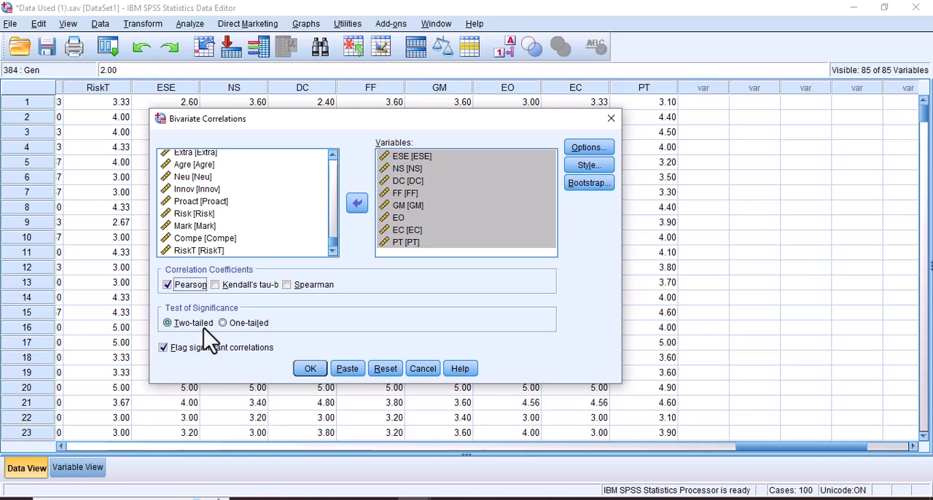
{"action": "left_click", "coordinate": [164, 348]}
{"action": "left_click", "coordinate": [164, 349]}
{"action": "left_click", "coordinate": [163, 347]}
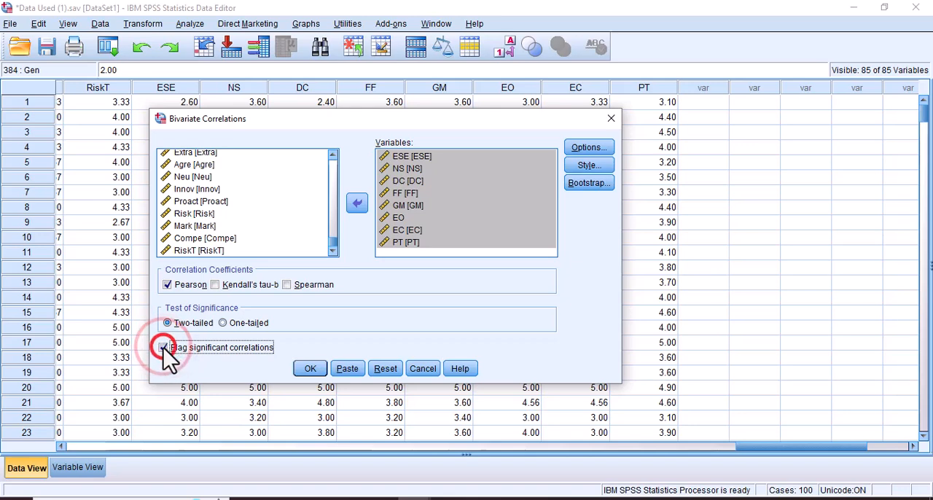
{"action": "left_click", "coordinate": [163, 348]}
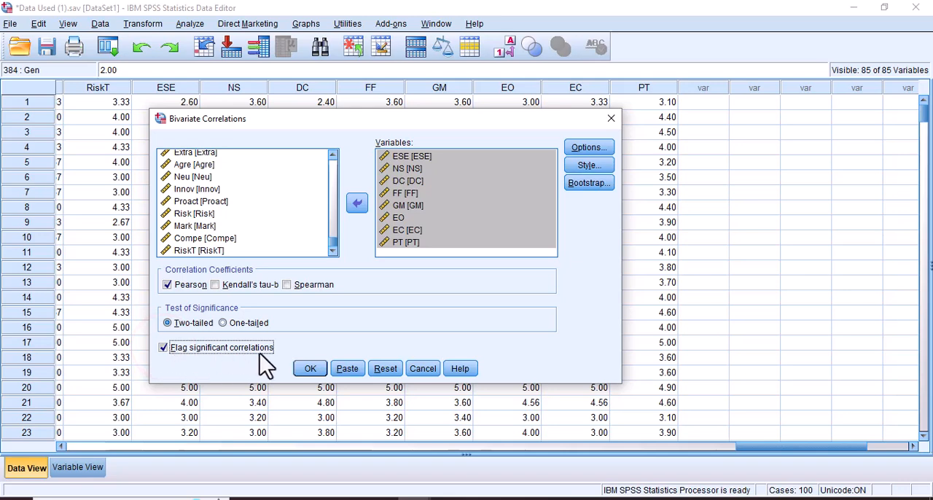
Keep missing cases excluded pairwise and run the two-tailed Pearson correlation.
{"action": "left_click", "coordinate": [590, 149]}
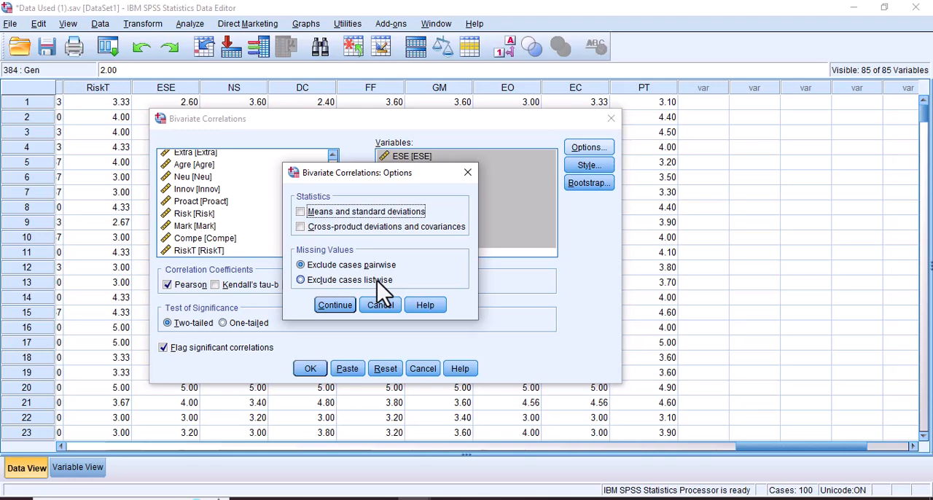
{"action": "left_click", "coordinate": [336, 307]}
{"action": "left_click", "coordinate": [309, 368]}
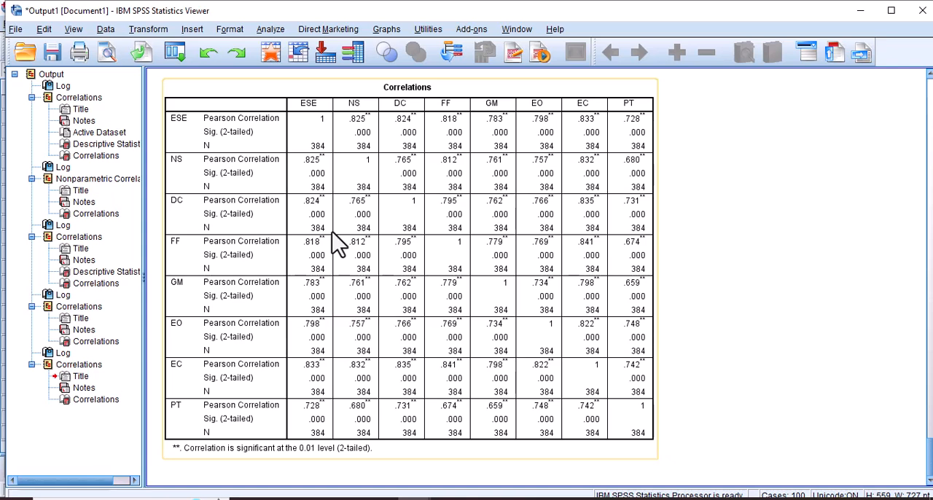
Examine the Pearson coefficient, significance and N rows of the correlation table, starting with ESE and NS.
{"action": "left_click", "coordinate": [311, 104]}
{"action": "mouse_move", "coordinate": [336, 111]}
{"action": "left_mouse_down"}
{"action": "mouse_move", "coordinate": [356, 121]}
{"action": "mouse_move", "coordinate": [332, 115]}
{"action": "left_mouse_up"}
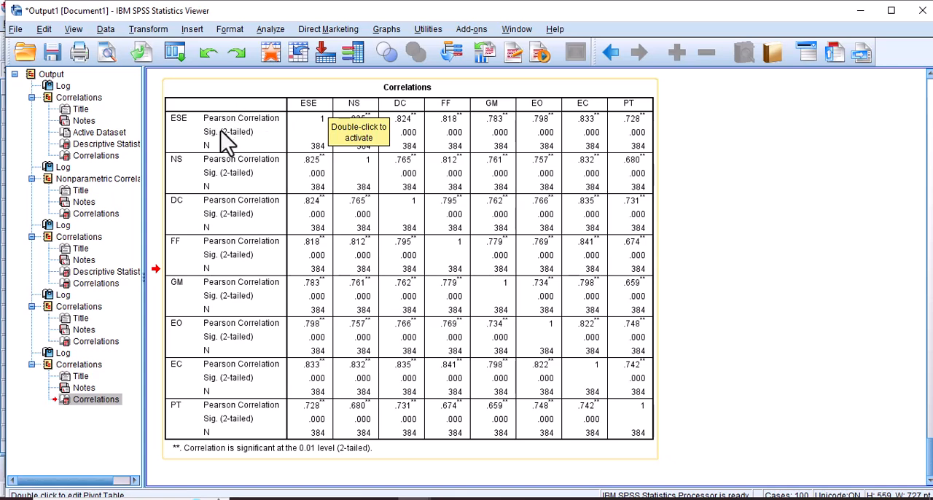
{"action": "left_click", "coordinate": [259, 131]}
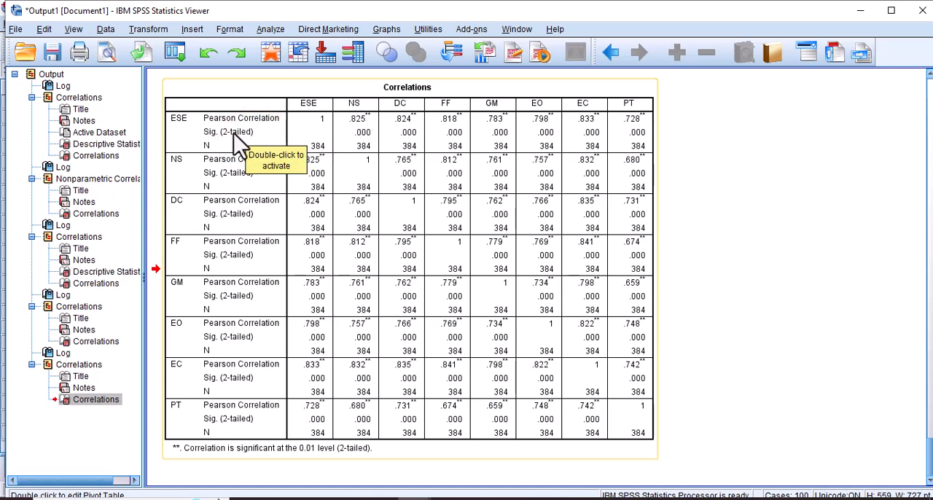
{"action": "left_click", "coordinate": [210, 150]}
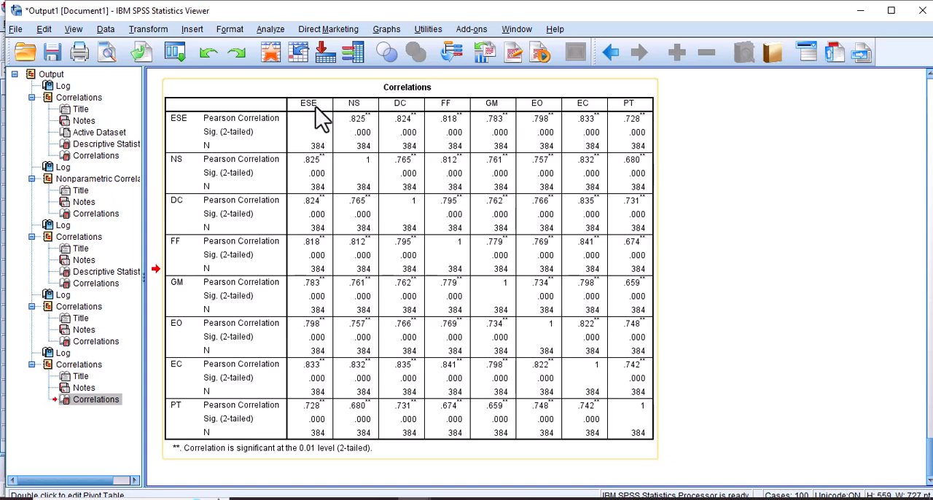
{"action": "left_click", "coordinate": [313, 150]}
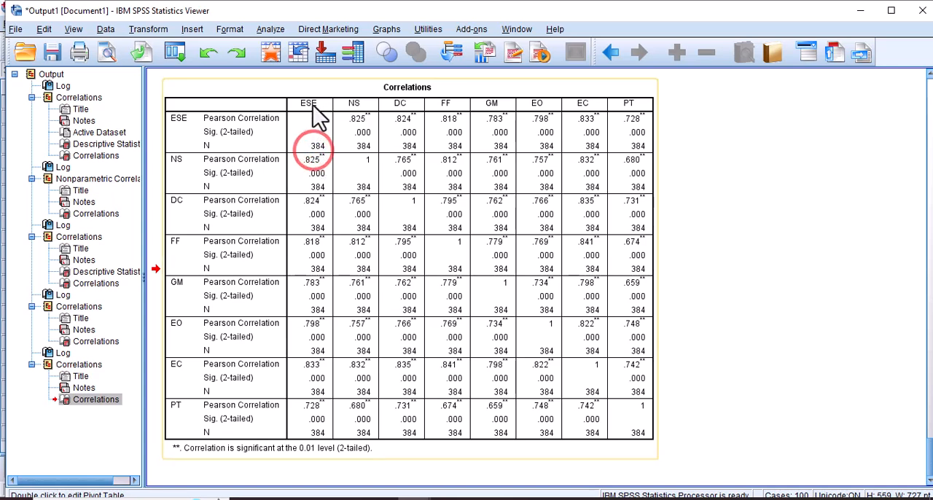
{"action": "left_click", "coordinate": [320, 162]}
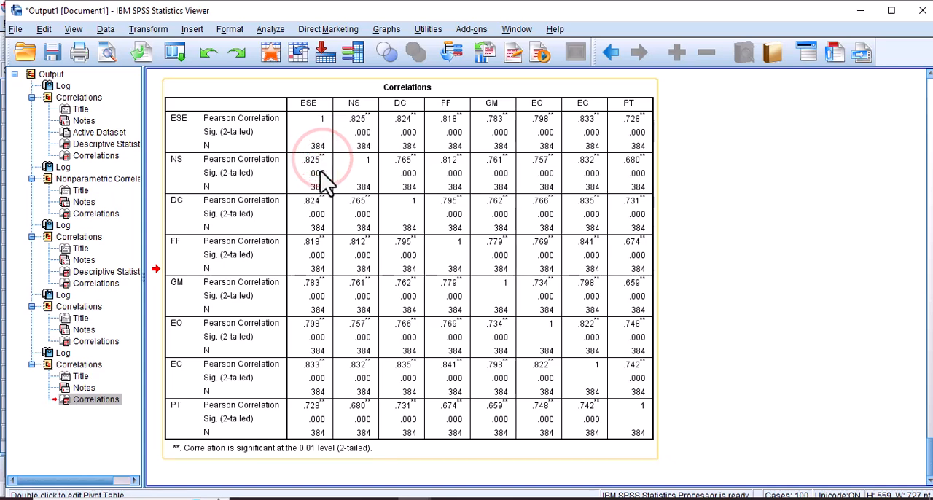